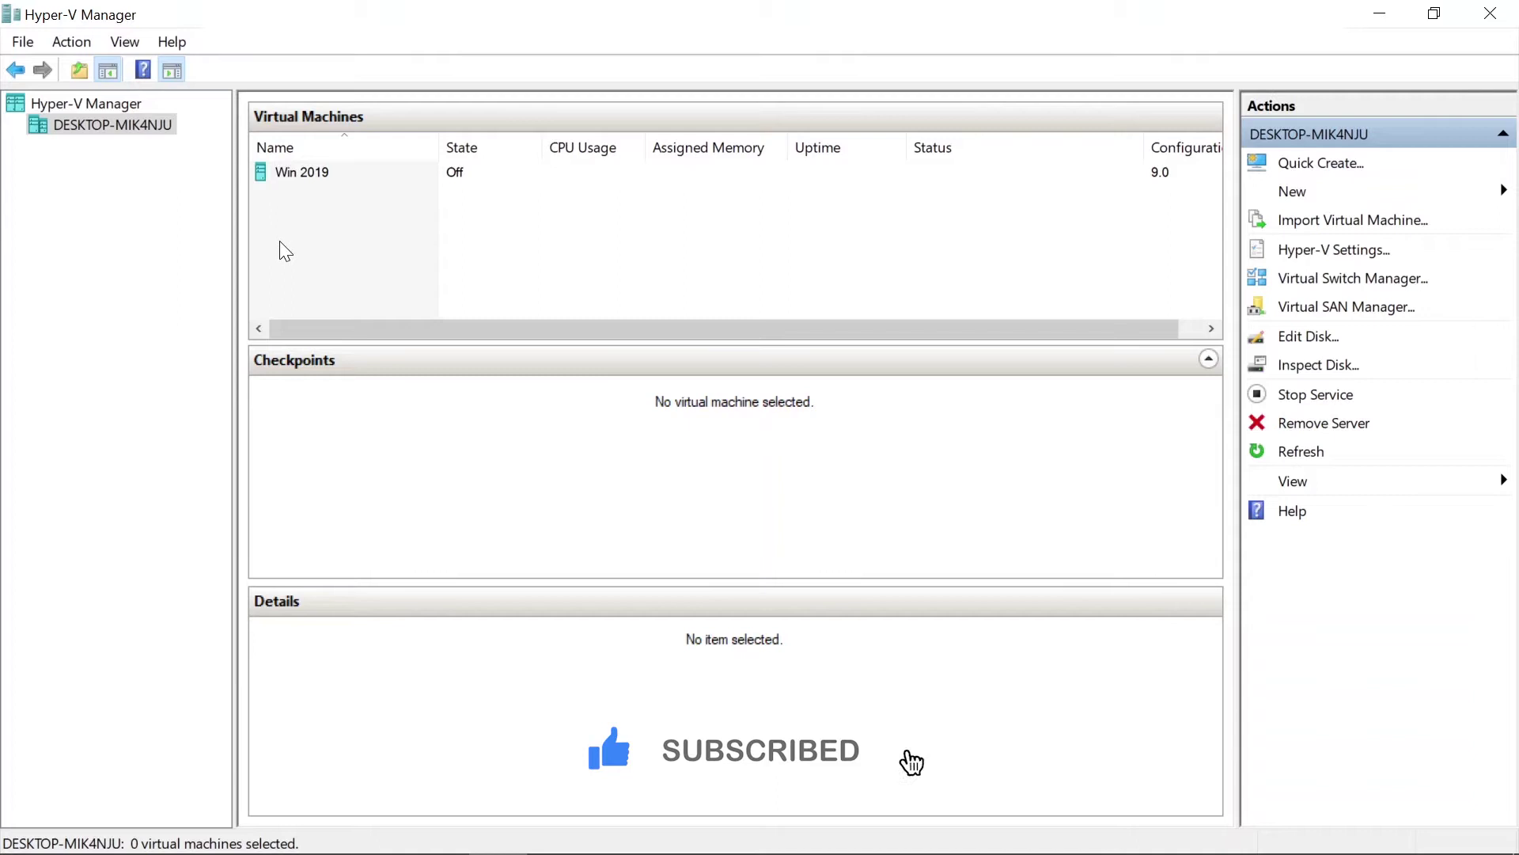
# Start the Win 2019 virtual machine from its context menu in Hyper-V Manager.
pyautogui.rightClick(295, 171)
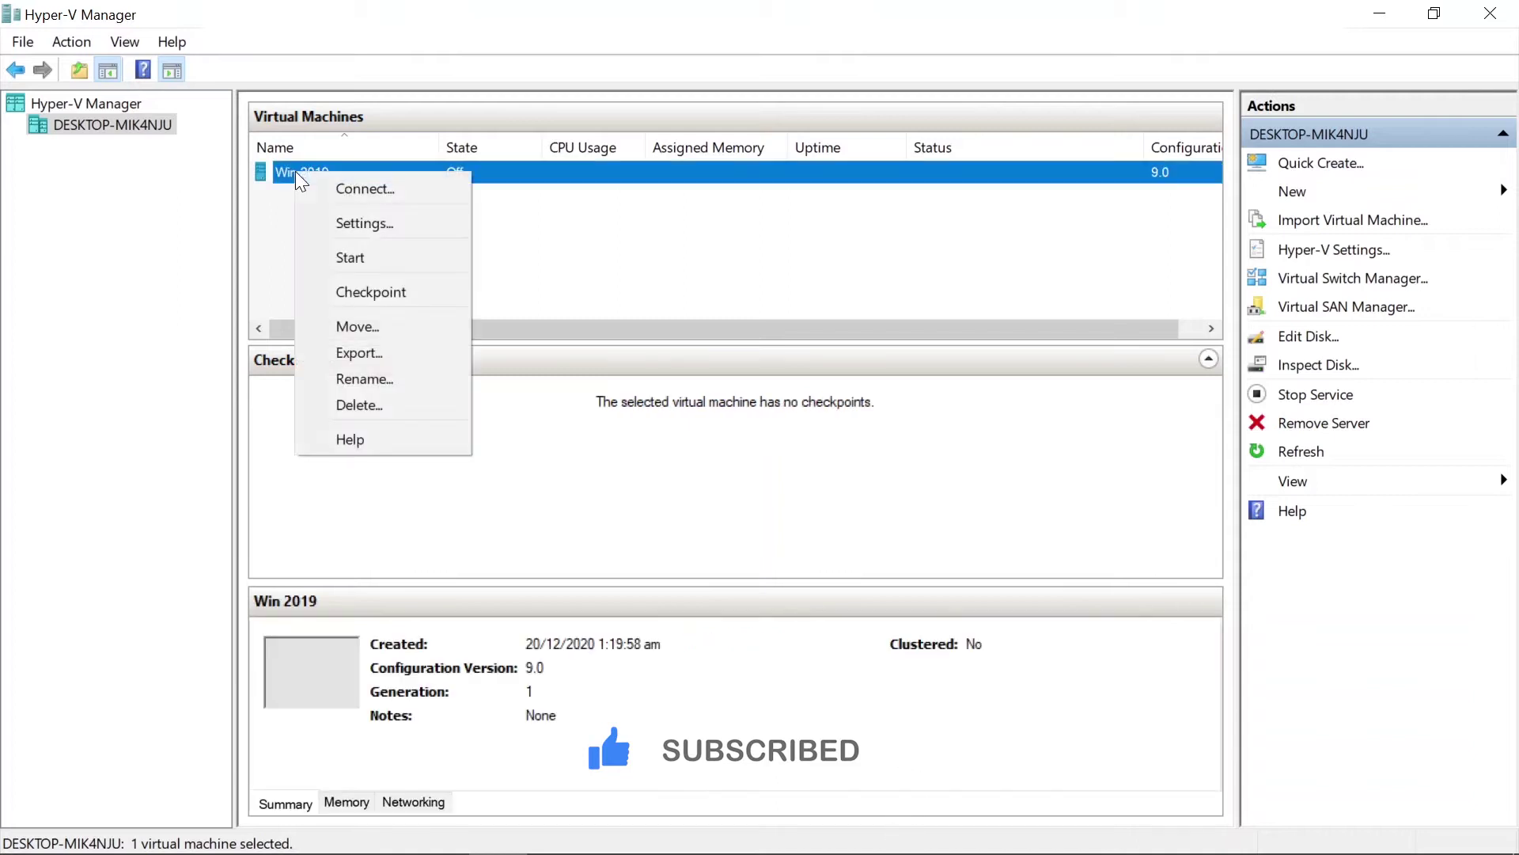
pyautogui.click(358, 258)
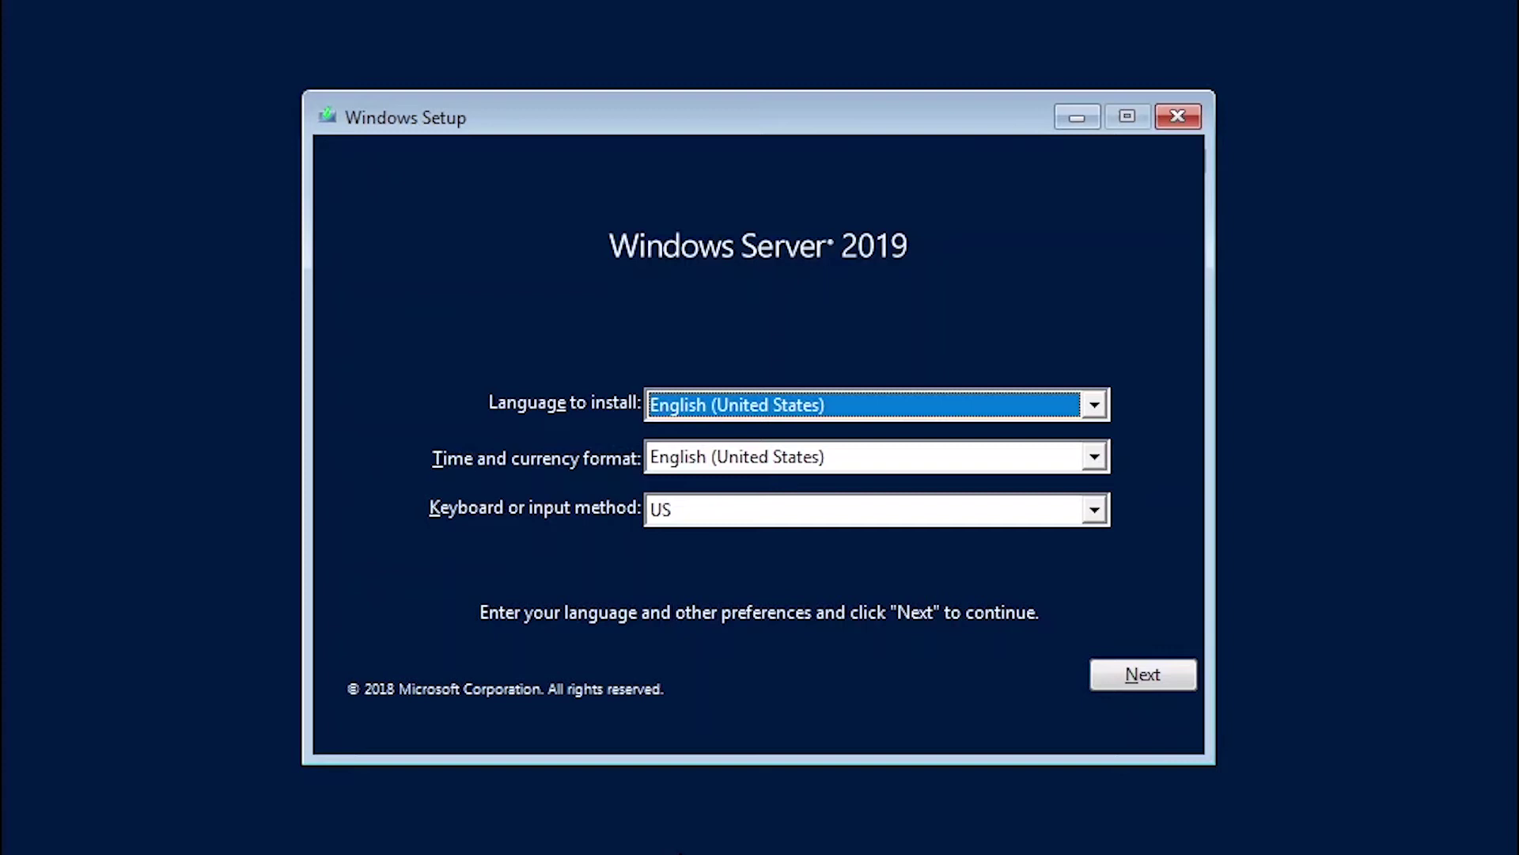
# Keep the English (United States) language and keyboard defaults and begin installing Windows Server.
pyautogui.click(1144, 693)
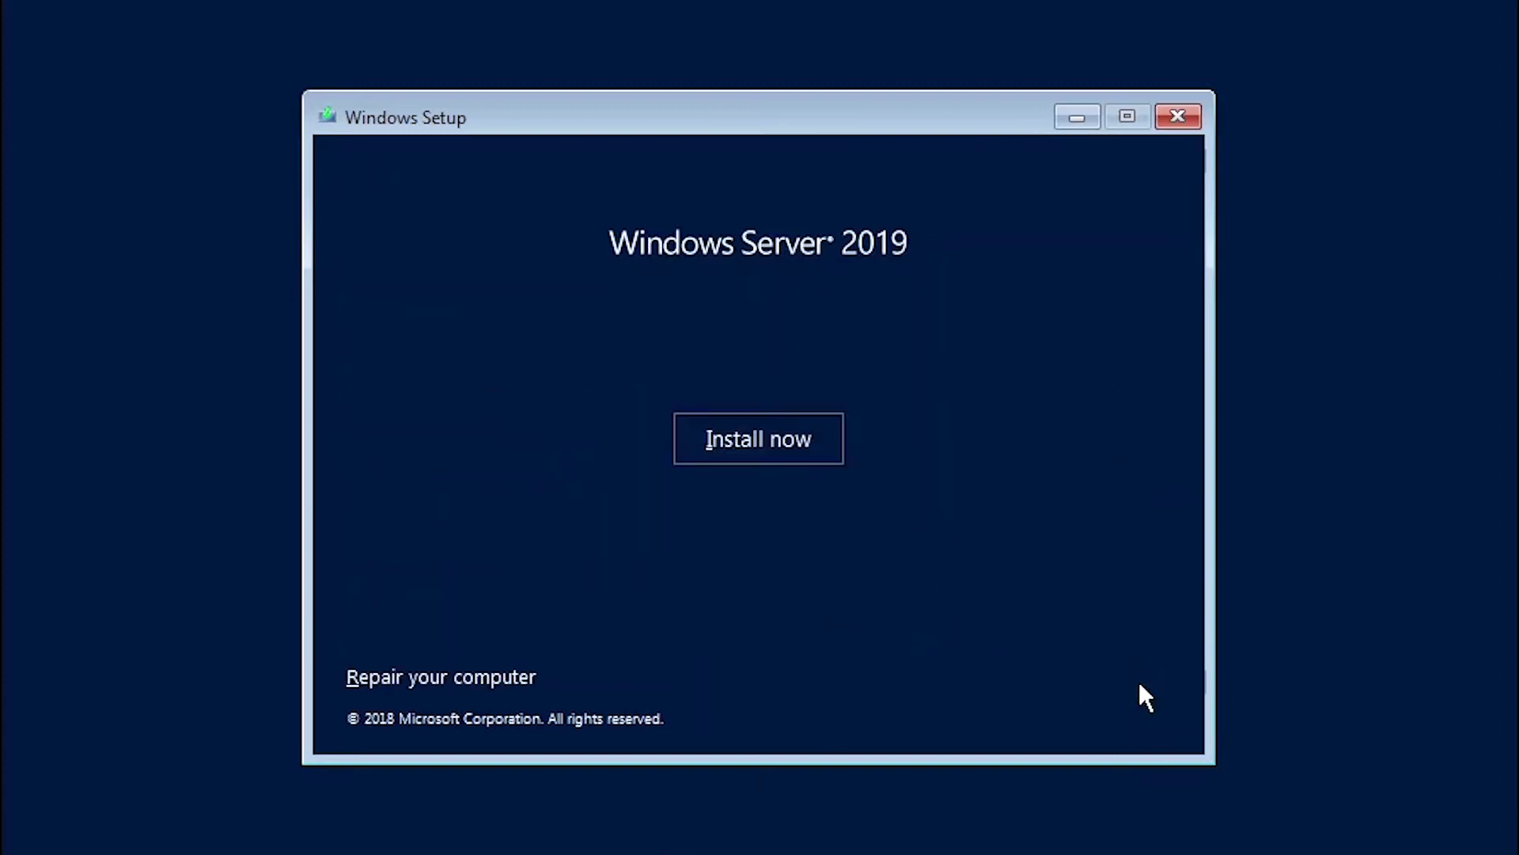
pyautogui.click(748, 455)
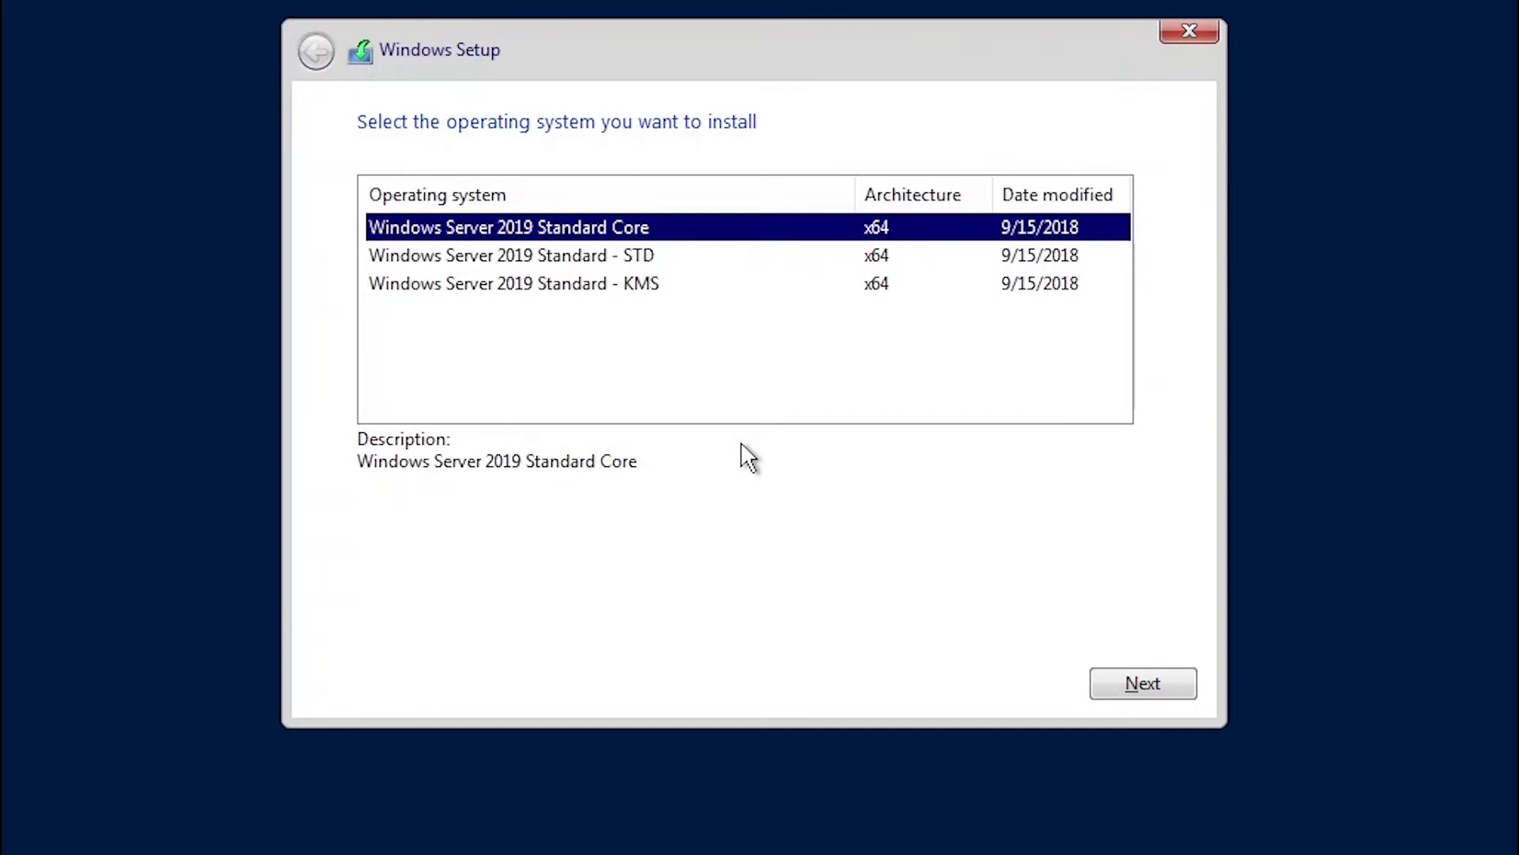
# Choose the Windows Server 2019 Standard - KMS edition and continue to the license terms.
pyautogui.click(606, 289)
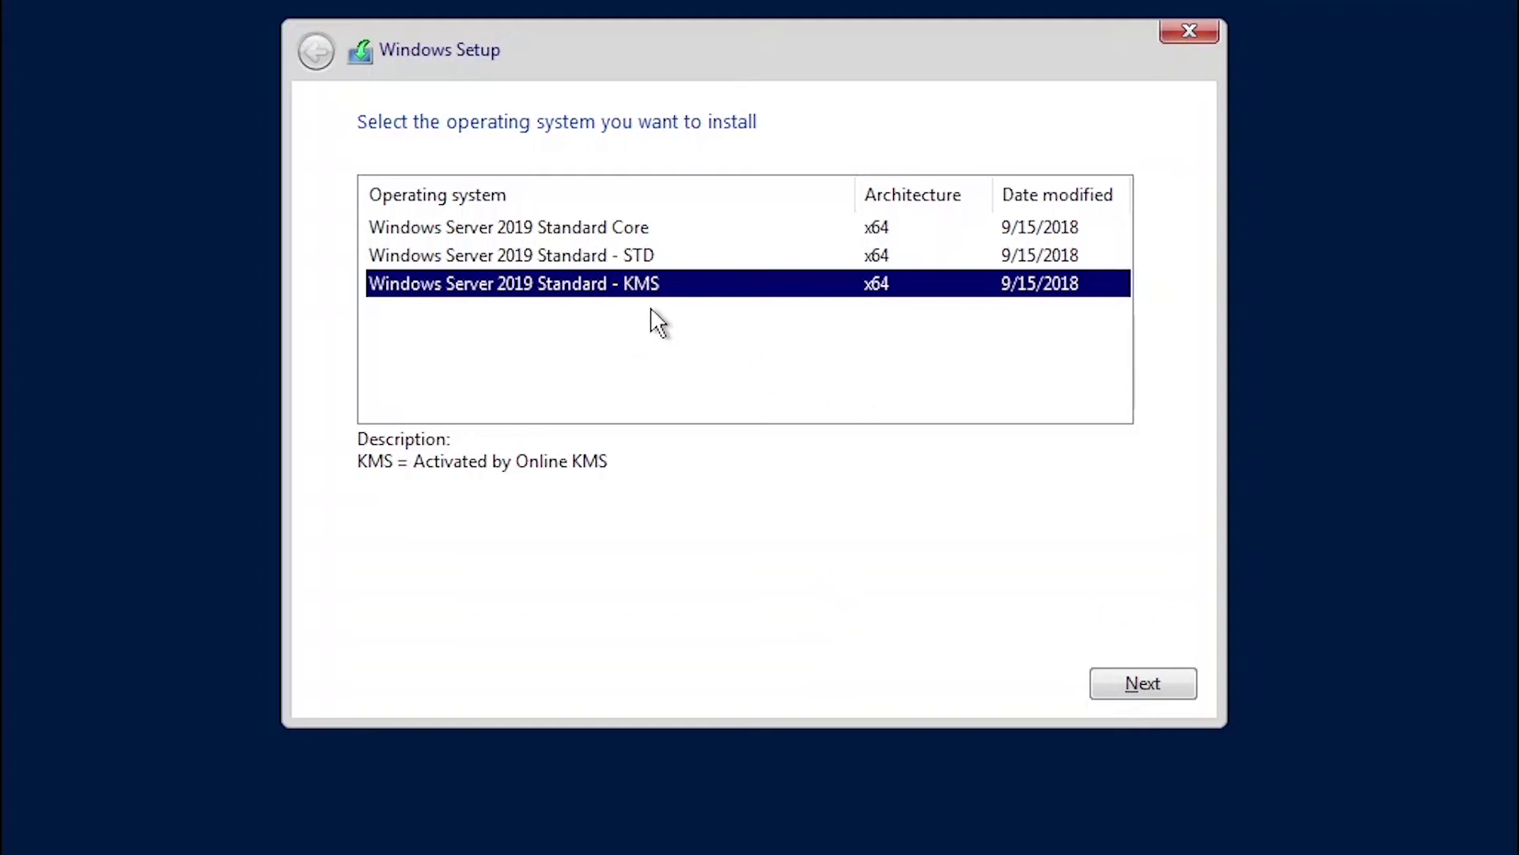
pyautogui.click(1144, 680)
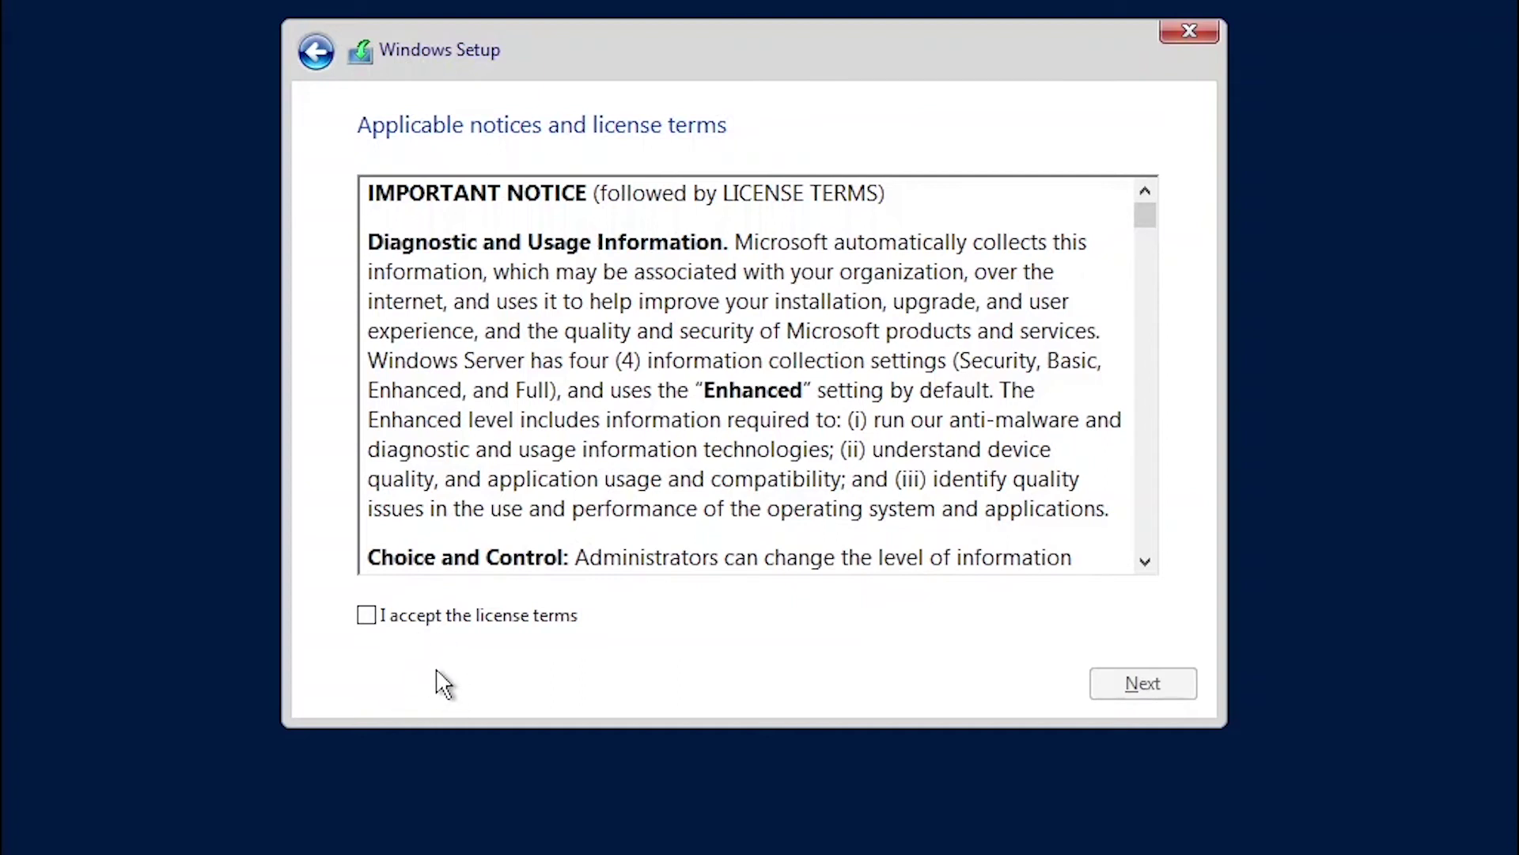
# Accept the license terms and pick Custom: Install Windows only (advanced).
pyautogui.click(420, 625)
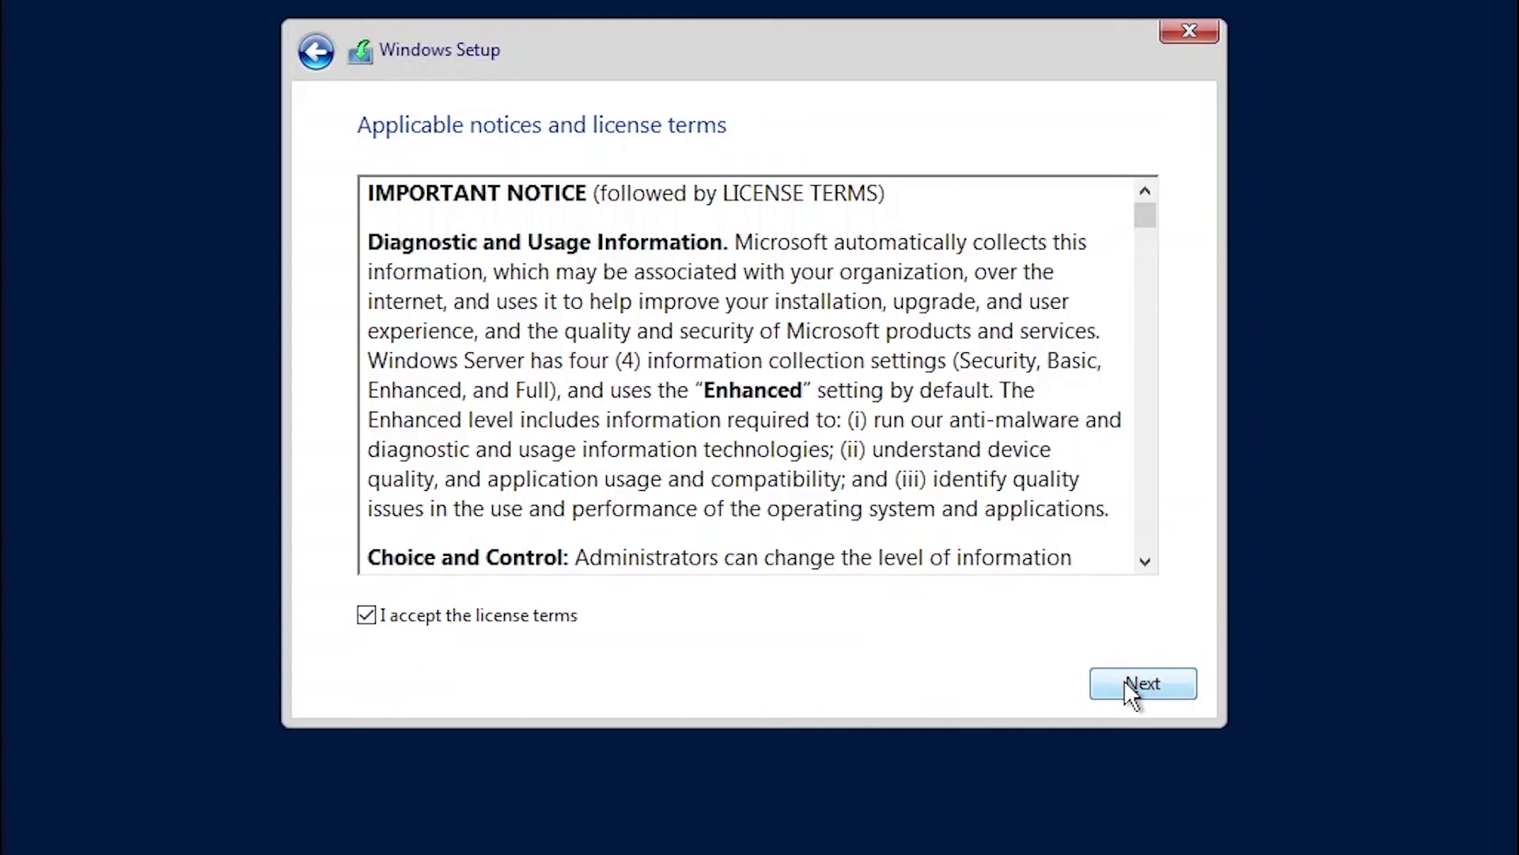
pyautogui.click(1128, 682)
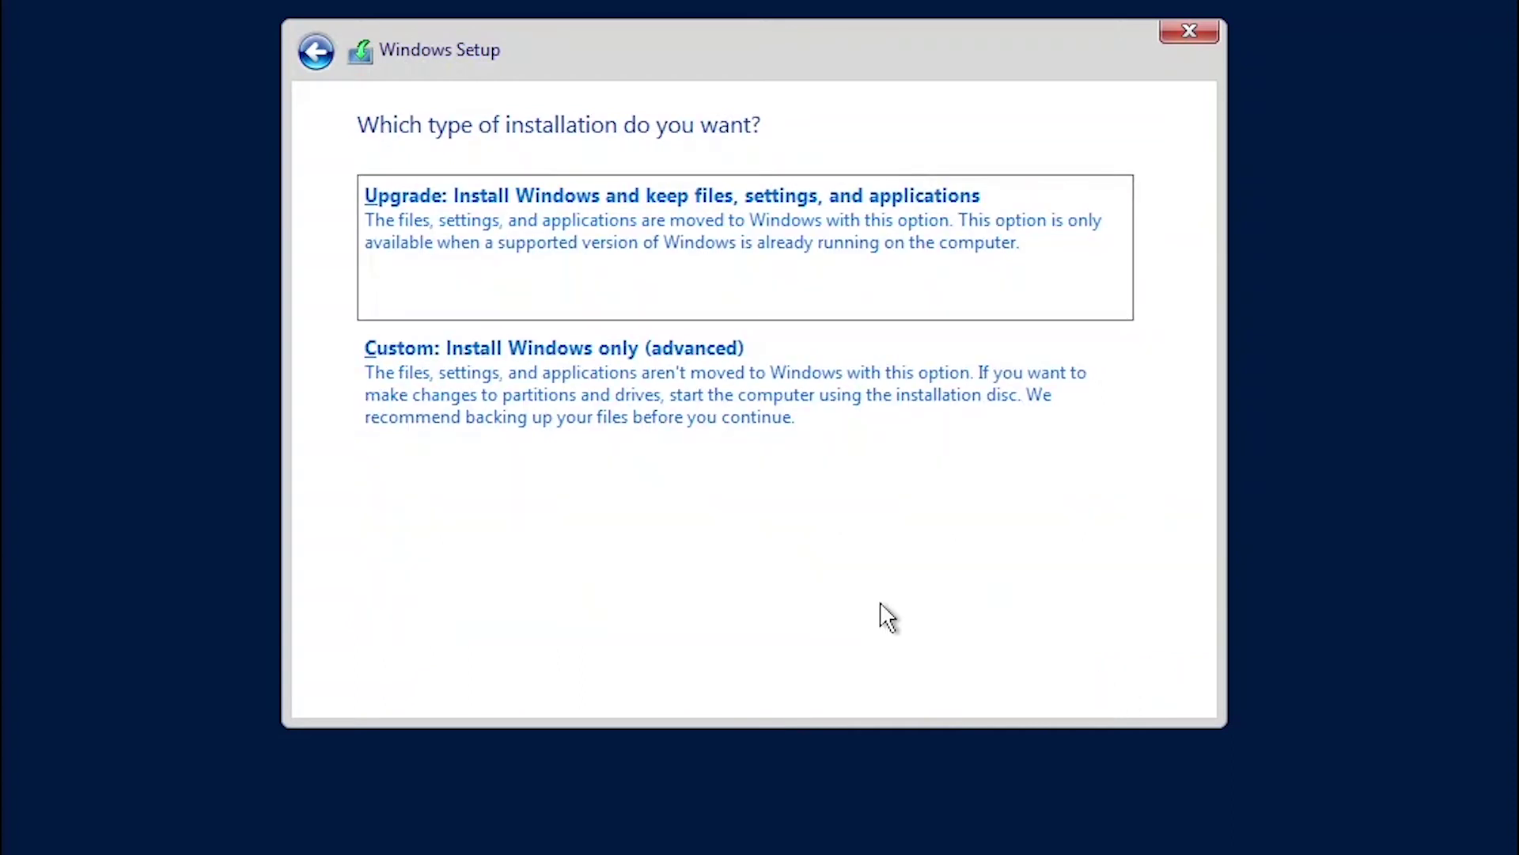
pyautogui.click(560, 364)
pyautogui.click(710, 333)
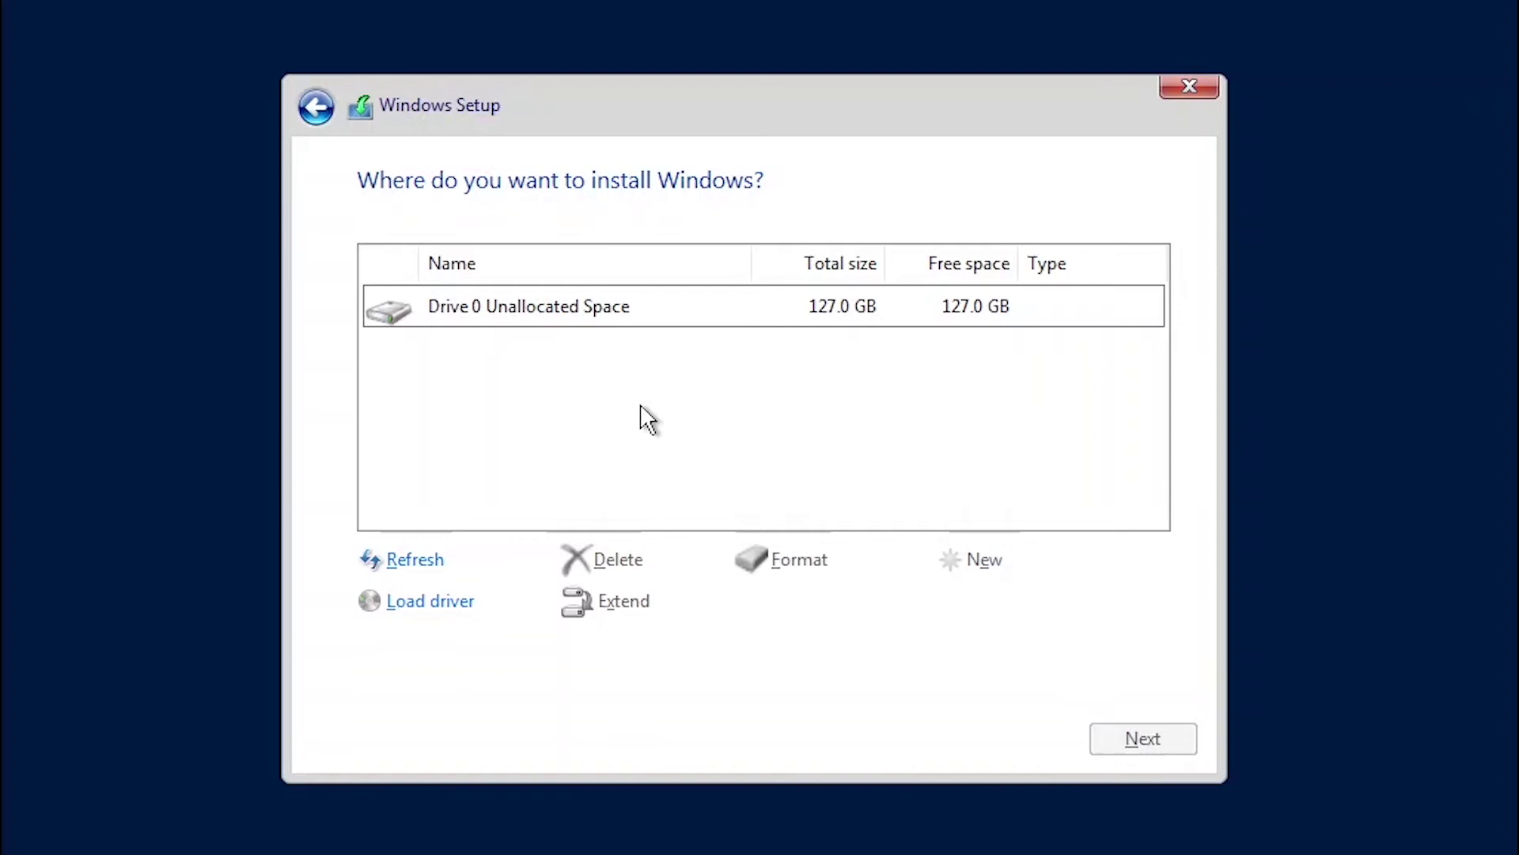
# Create a 130048 MB partition on Drive 0's unallocated space and install Windows onto Partition 2.
pyautogui.click(655, 321)
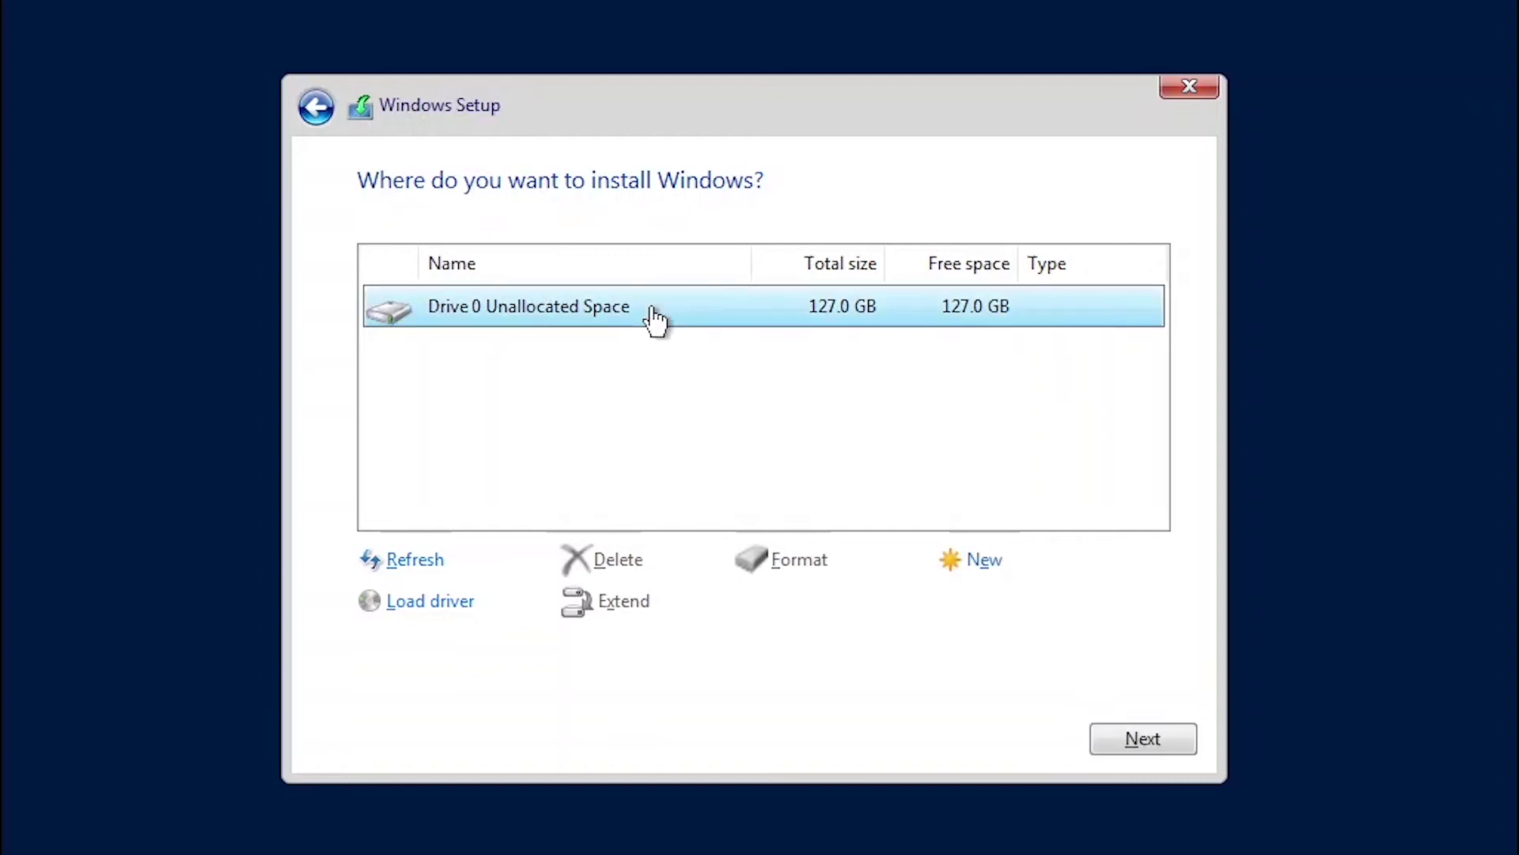
pyautogui.click(989, 567)
pyautogui.click(1027, 623)
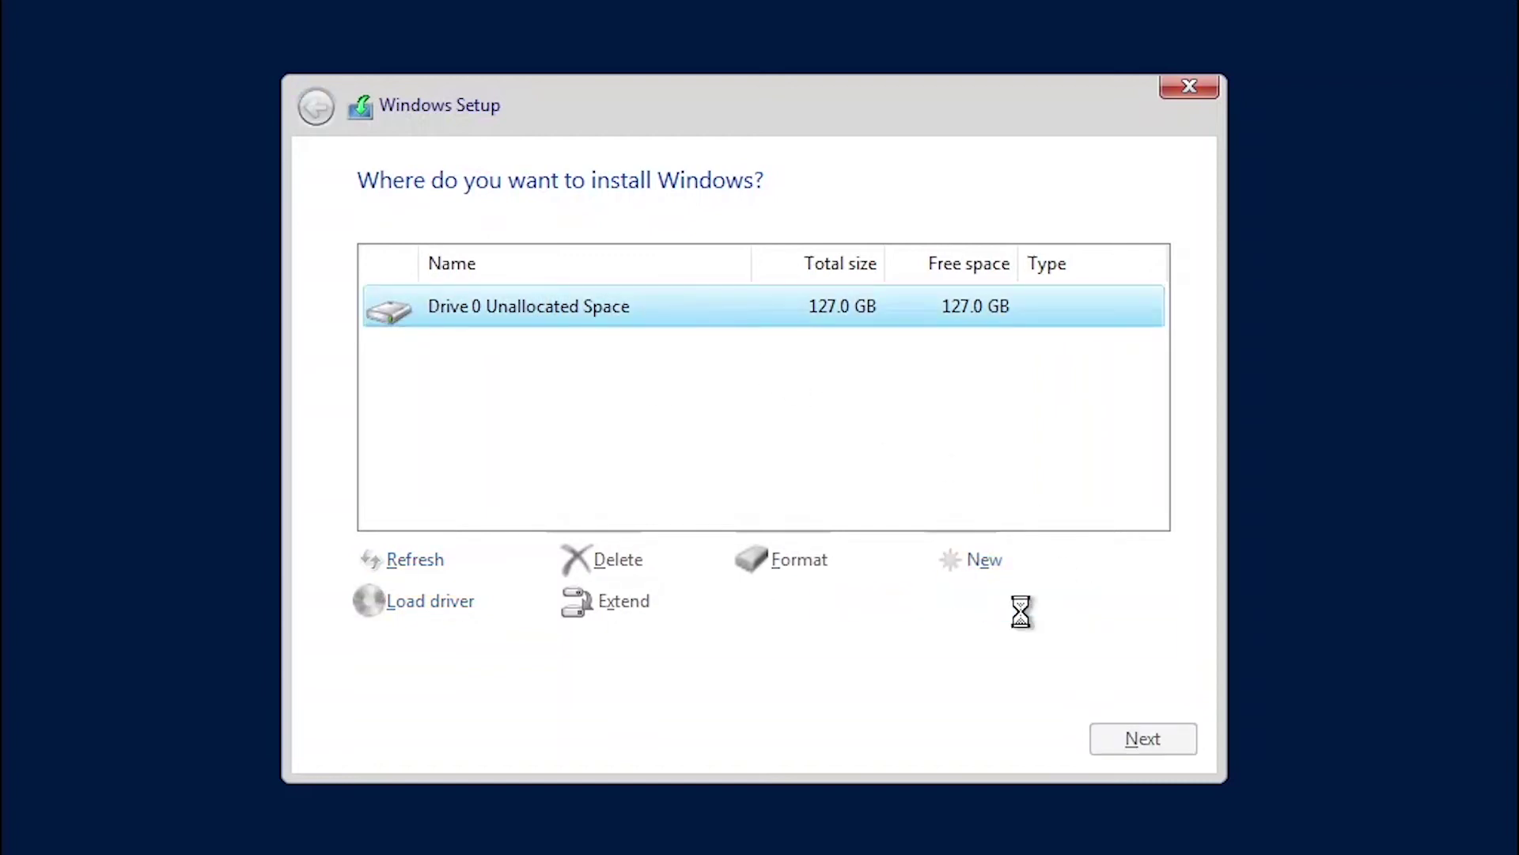
pyautogui.click(973, 604)
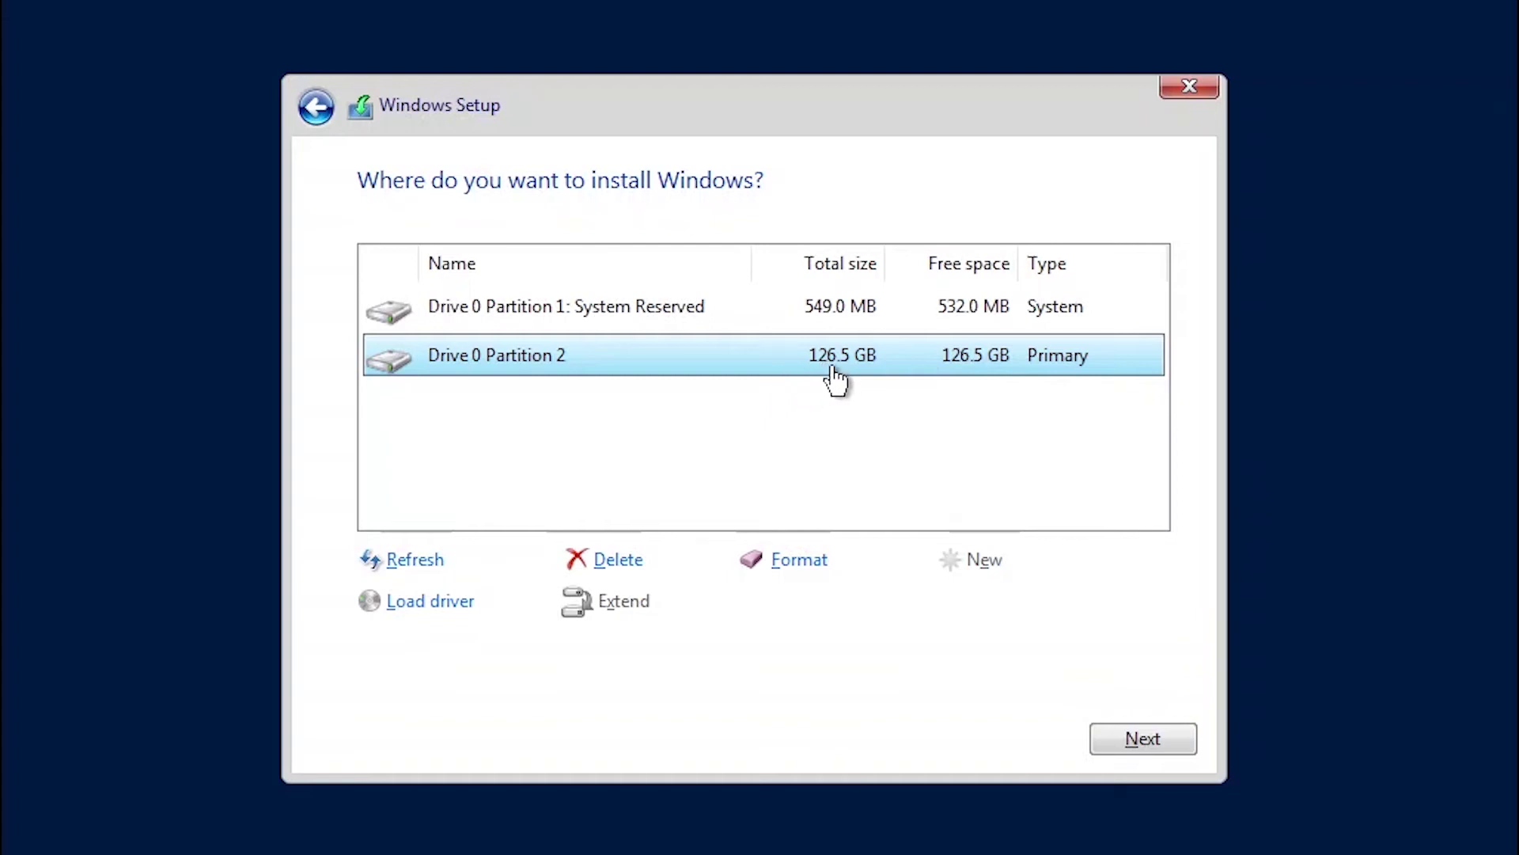
pyautogui.click(1128, 738)
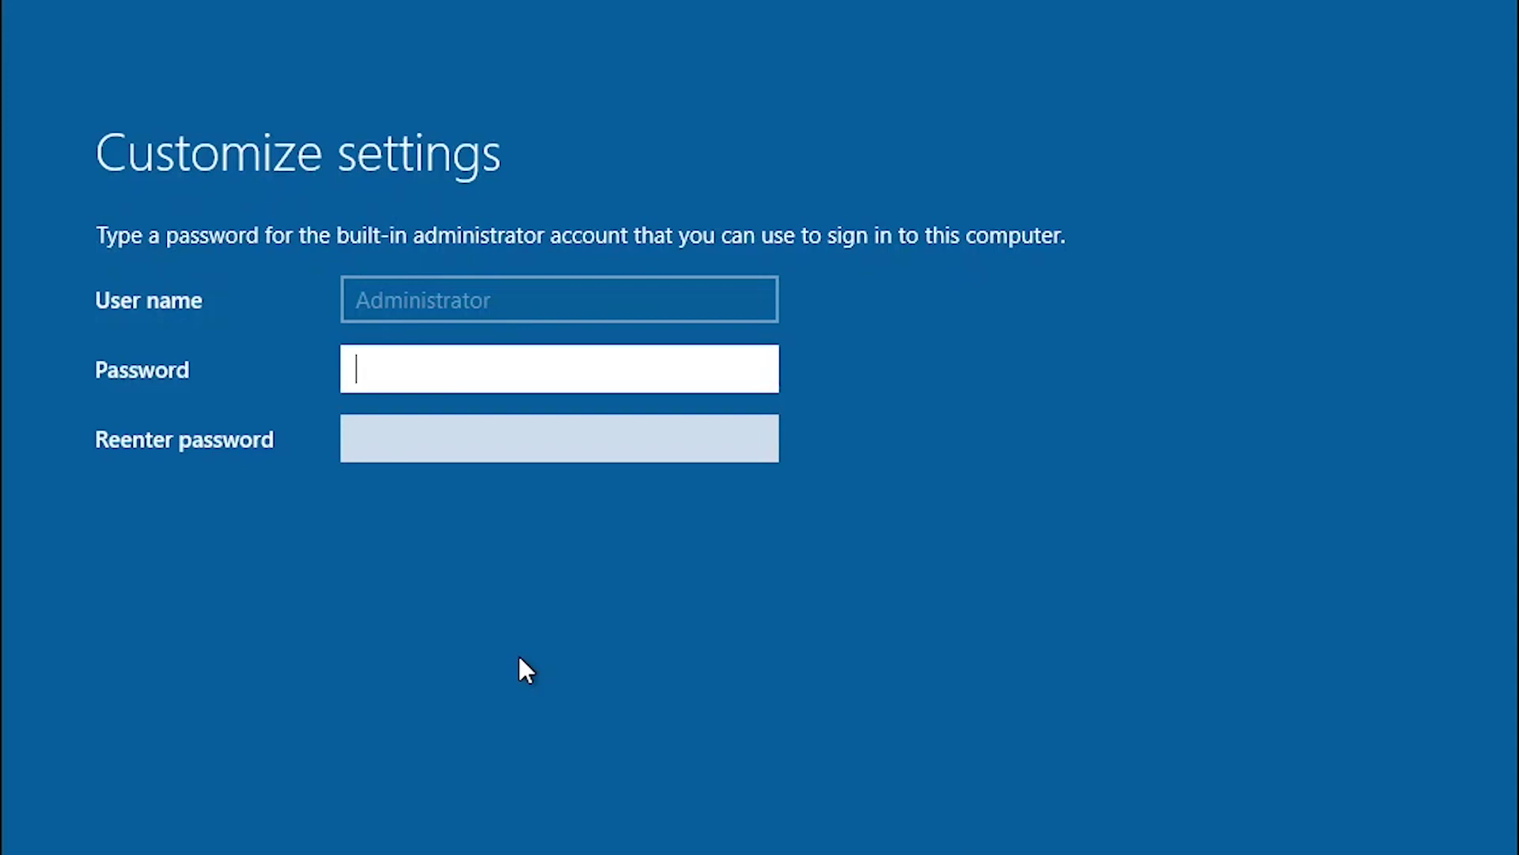
# Enter and confirm the built-in Administrator password, correcting a mistyped re-entry.
pyautogui.write('PPassword12345')
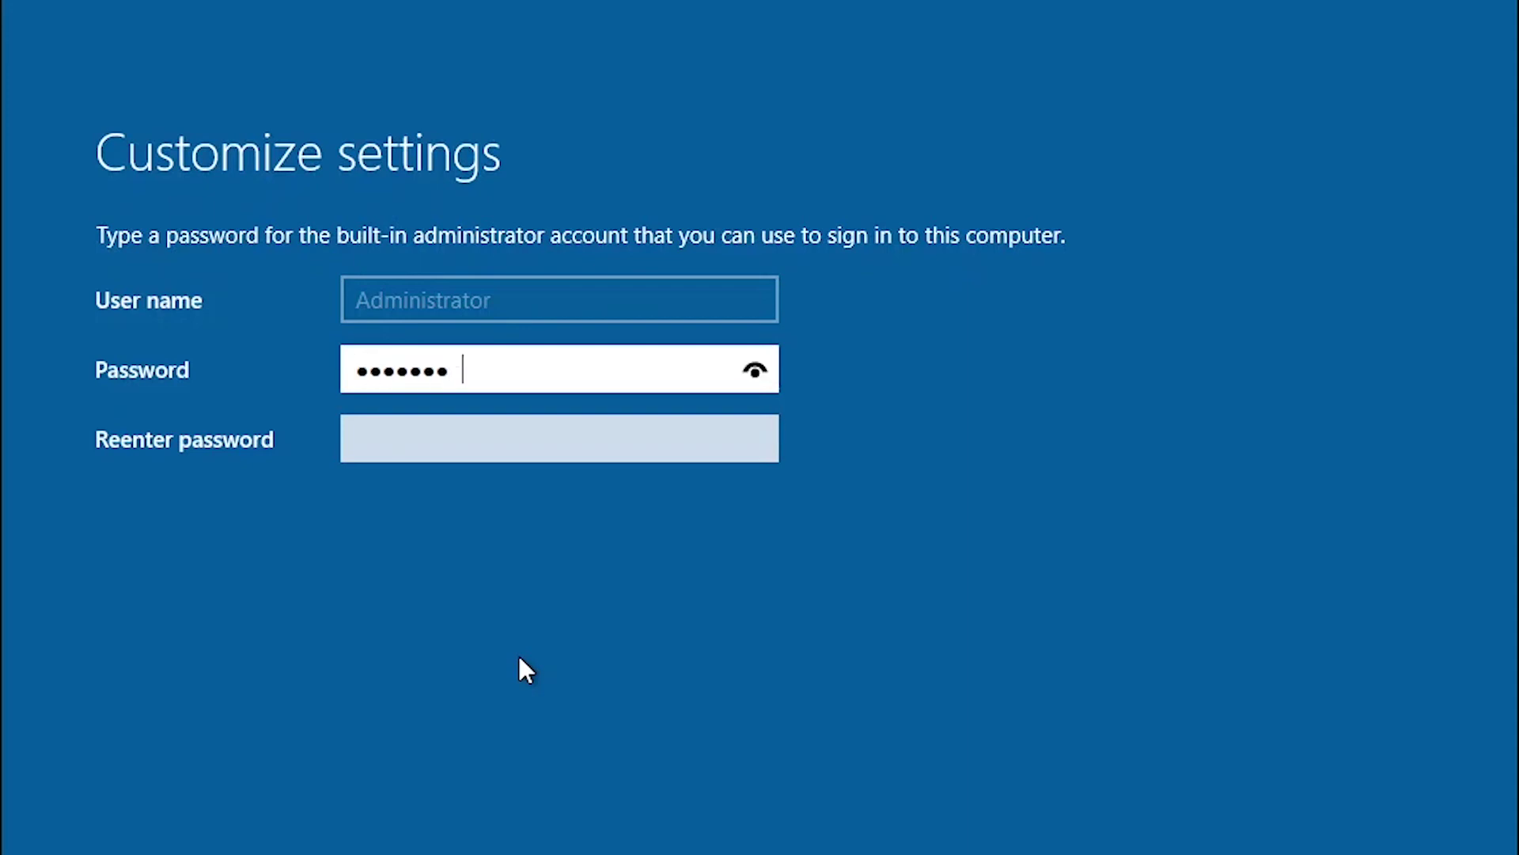
pyautogui.press('Tab')
pyautogui.write('Passw')
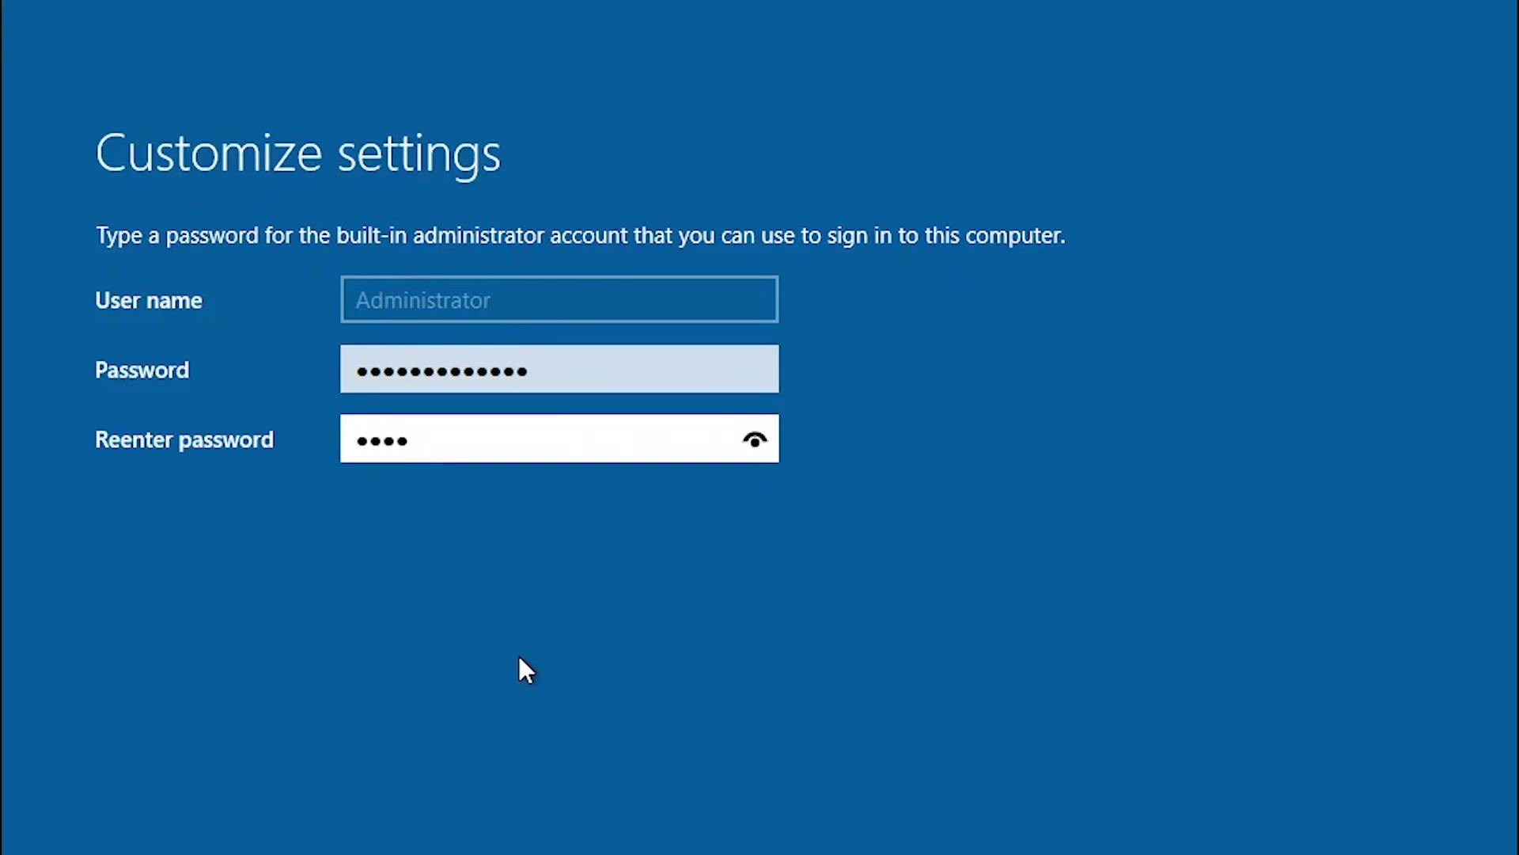
pyautogui.press('BackSpace')
pyautogui.press('BackSpace')
pyautogui.press('BackSpace')
pyautogui.press('BackSpace')
pyautogui.press('BackSpace')
pyautogui.write('Password12345')
pyautogui.write('5')
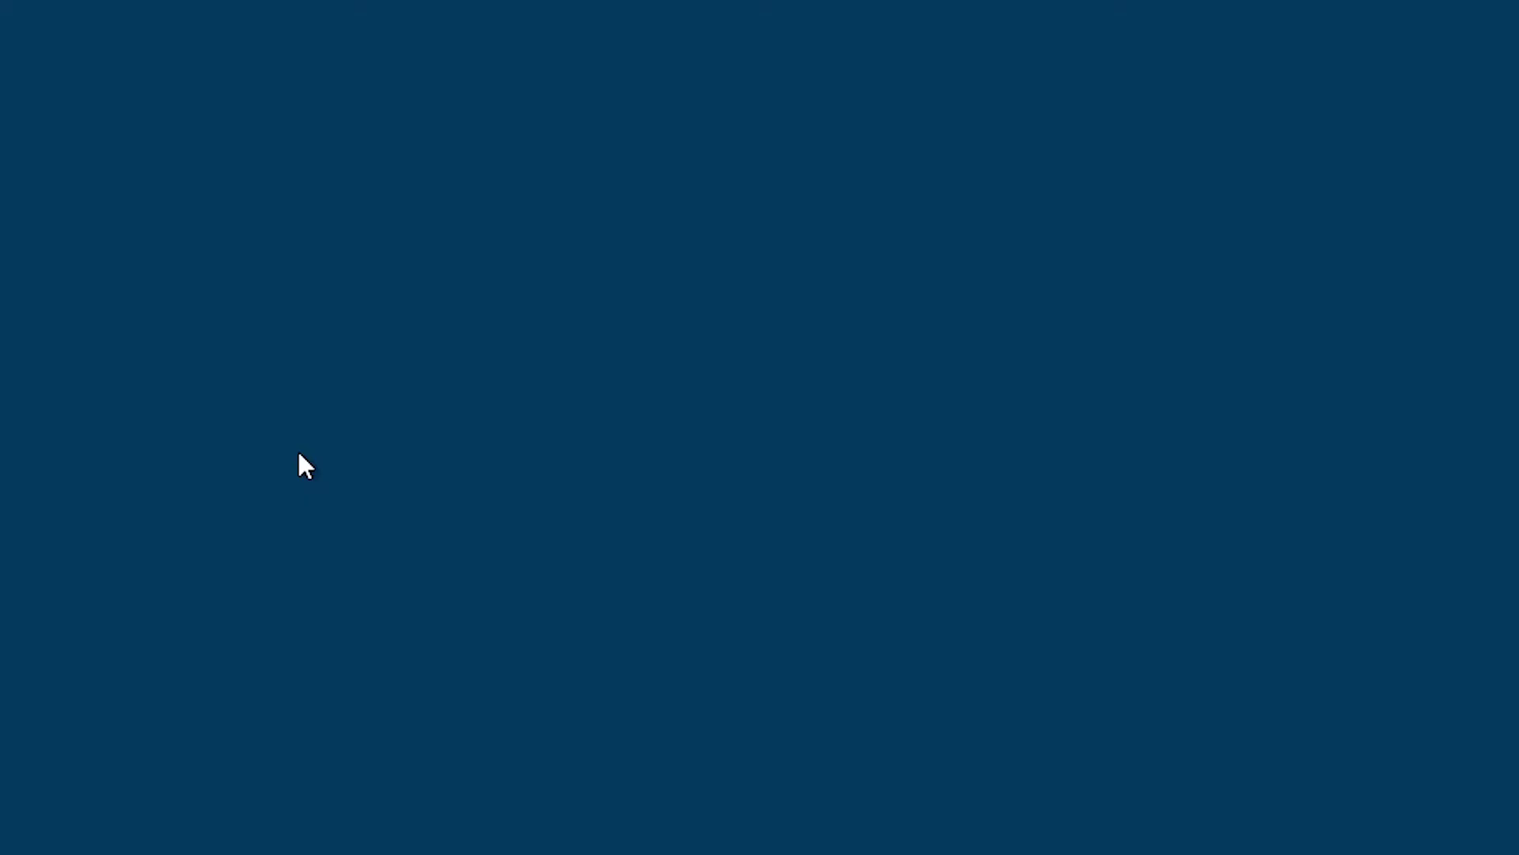
# Sign in as Administrator by entering the account password, after fixing typing mistakes.
pyautogui.write('Passwor')
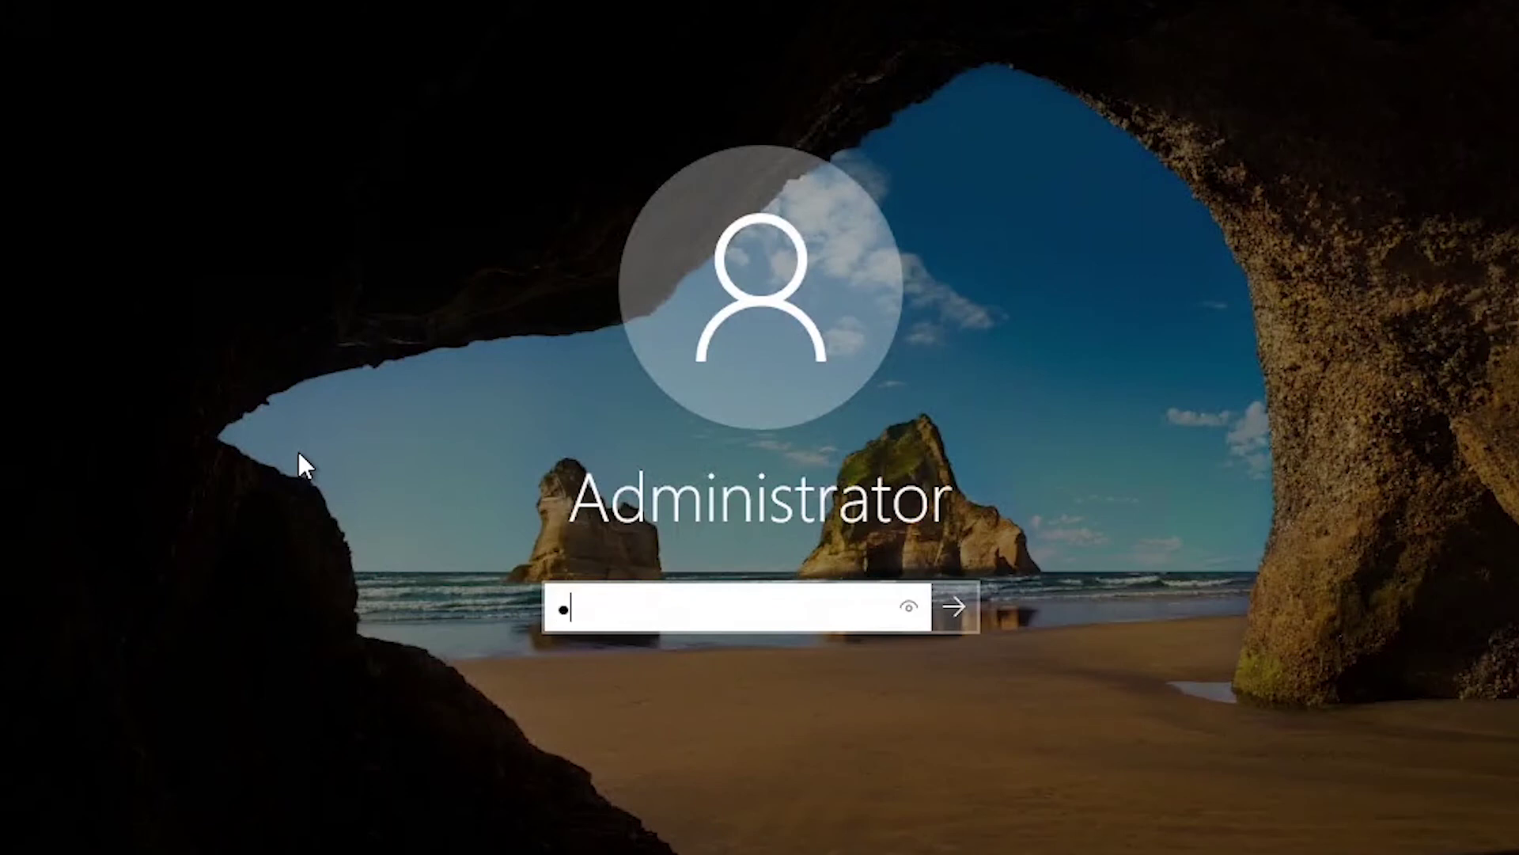
pyautogui.press('BackSpace')
pyautogui.press('BackSpace')
pyautogui.press('BackSpace')
pyautogui.press('BackSpace')
pyautogui.press('BackSpace')
pyautogui.press('BackSpace')
pyautogui.press('BackSpace')
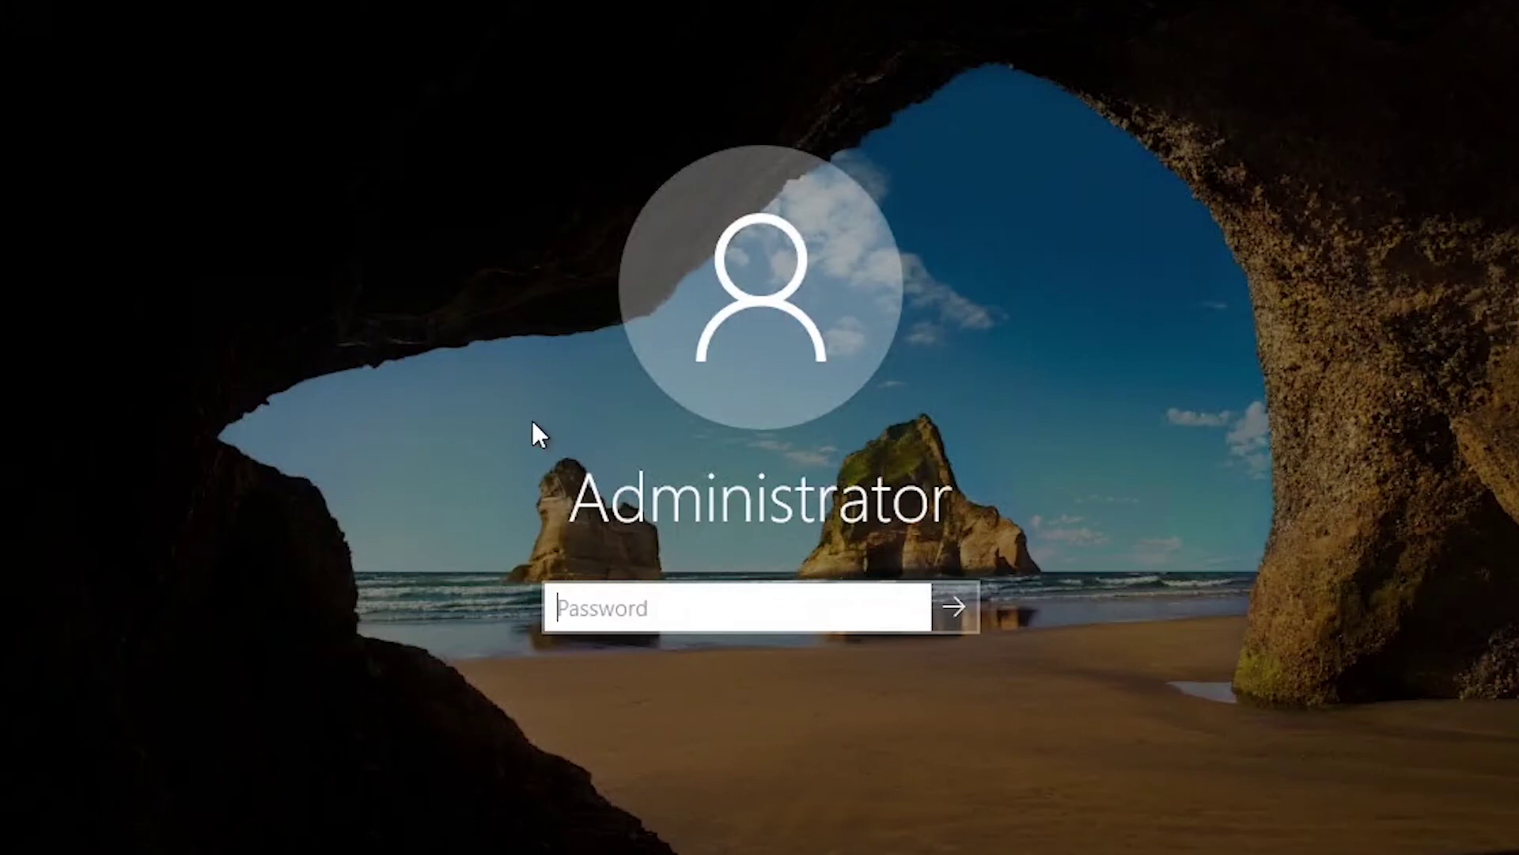
pyautogui.write('P')
pyautogui.press('BackSpace')
pyautogui.write('••')
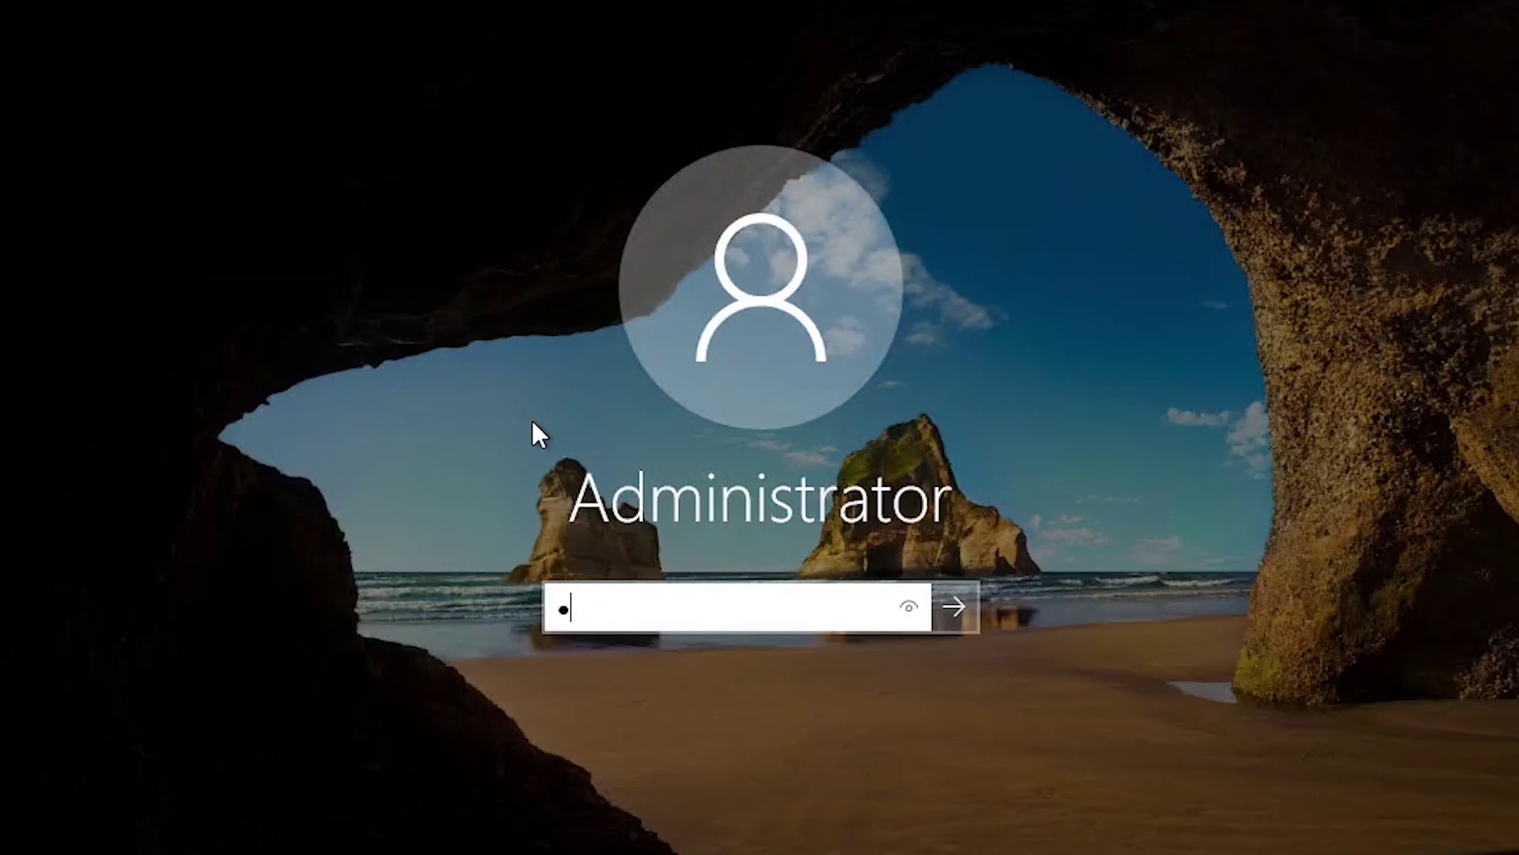
pyautogui.write('••••••••••••')
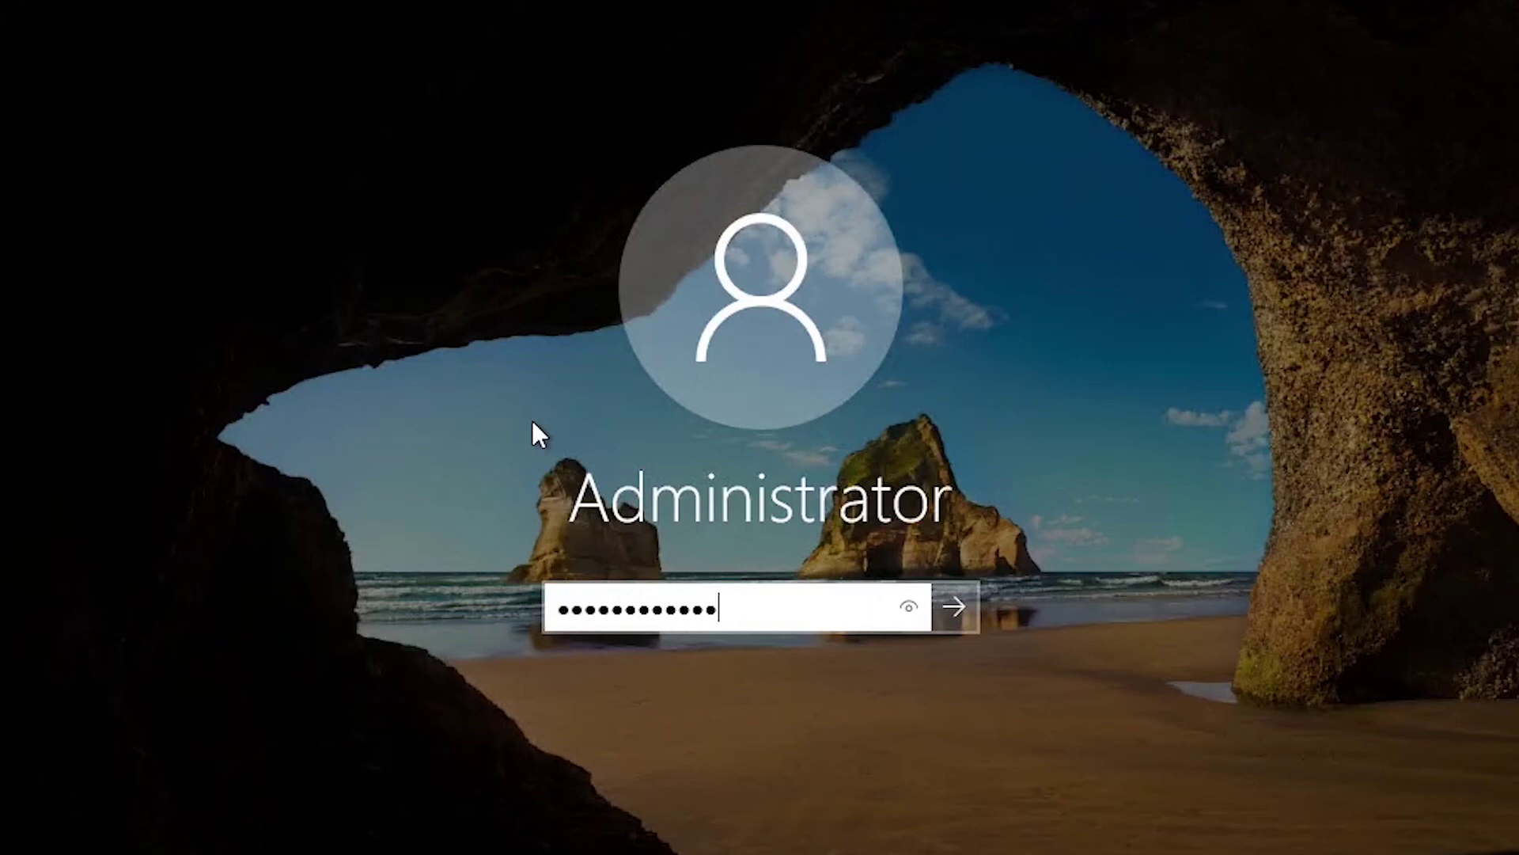
pyautogui.press('Return')
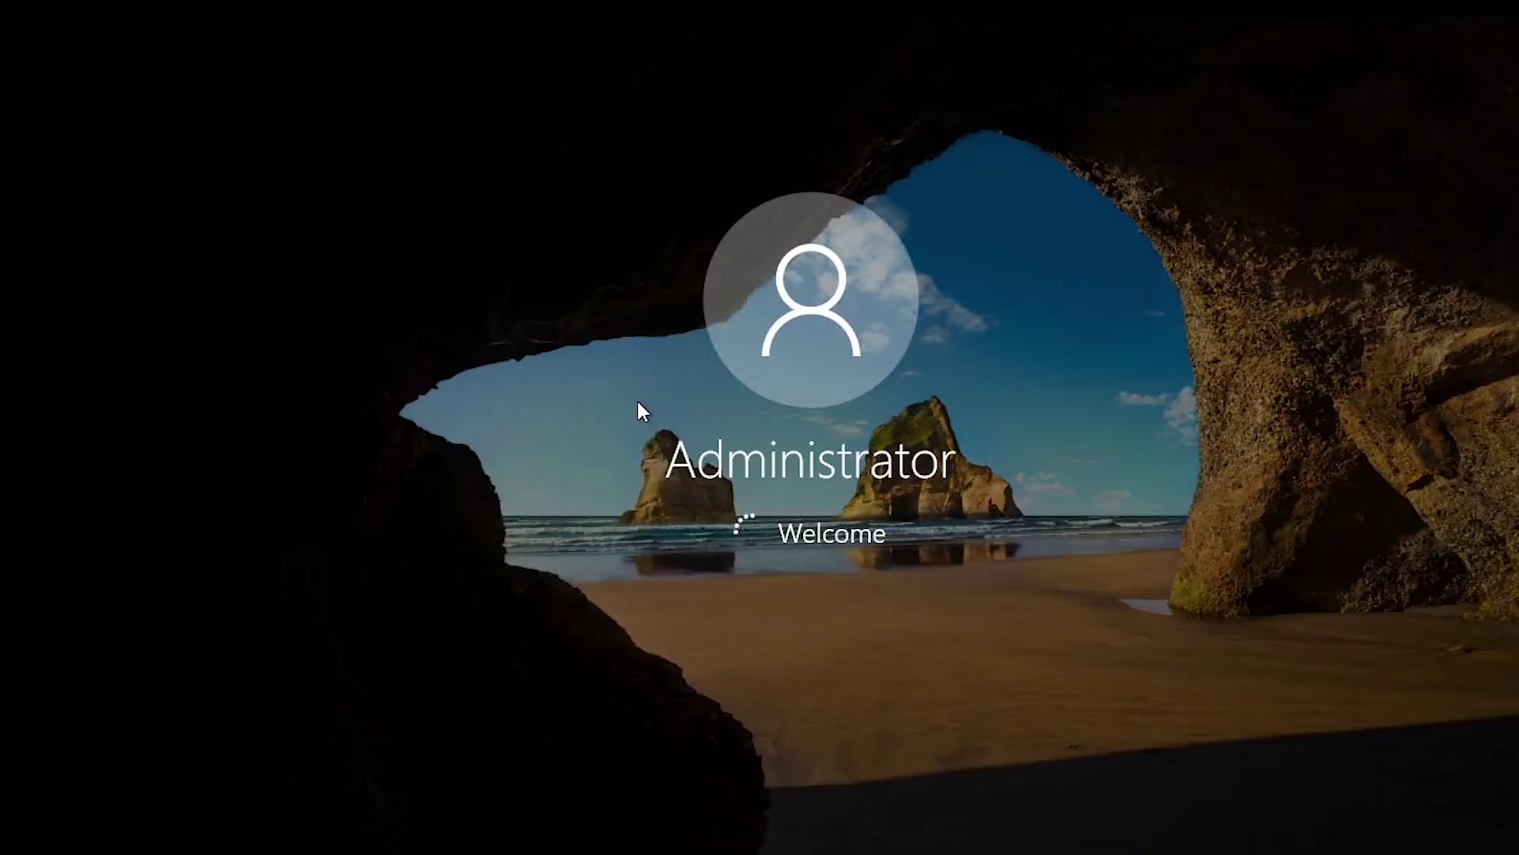